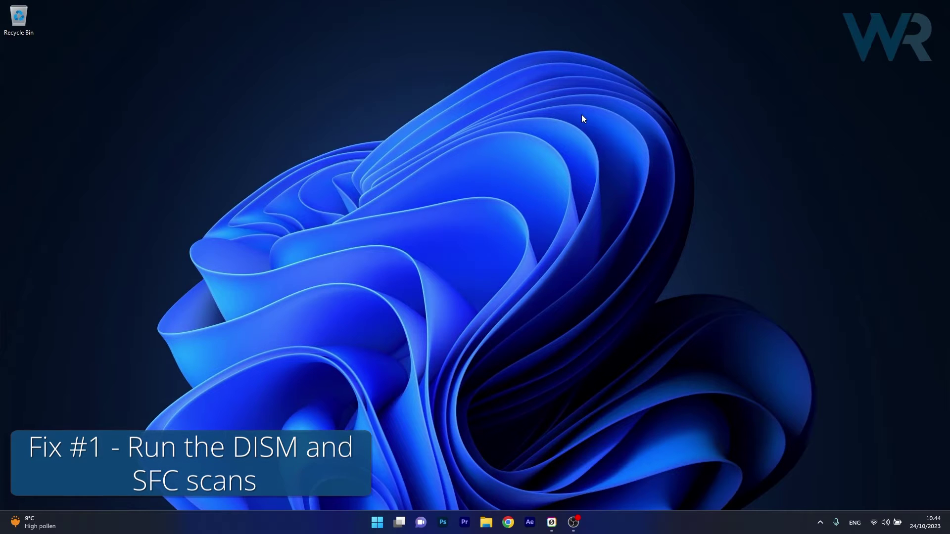
# Launch Command Prompt as administrator via a 'cmd' search, then close it
pyautogui.click(376, 524)
pyautogui.write('cmd')
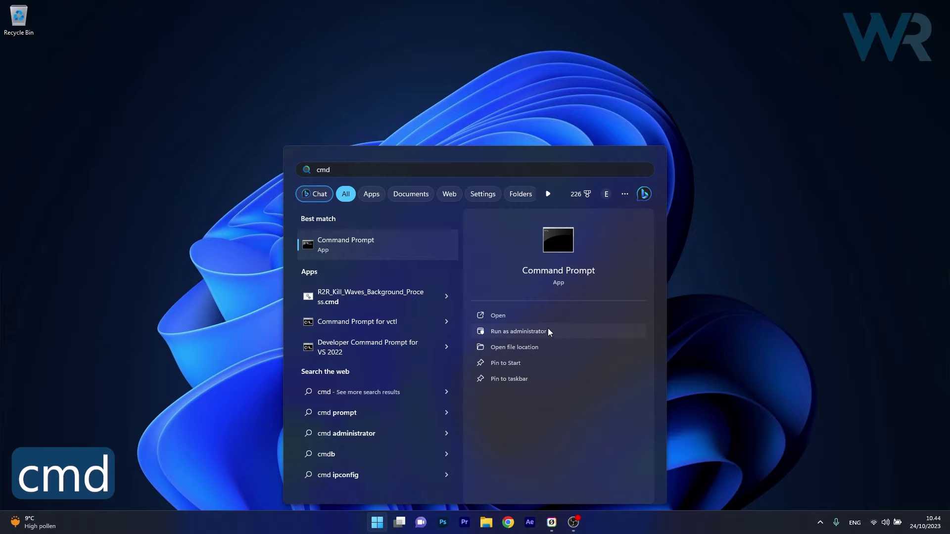
pyautogui.click(567, 335)
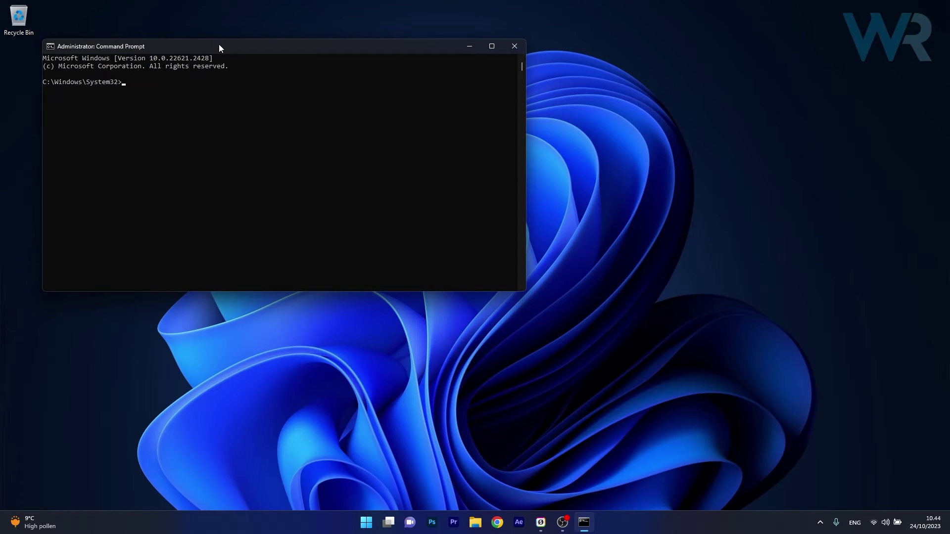
pyautogui.moveTo(219, 47); pyautogui.dragTo(398, 96)
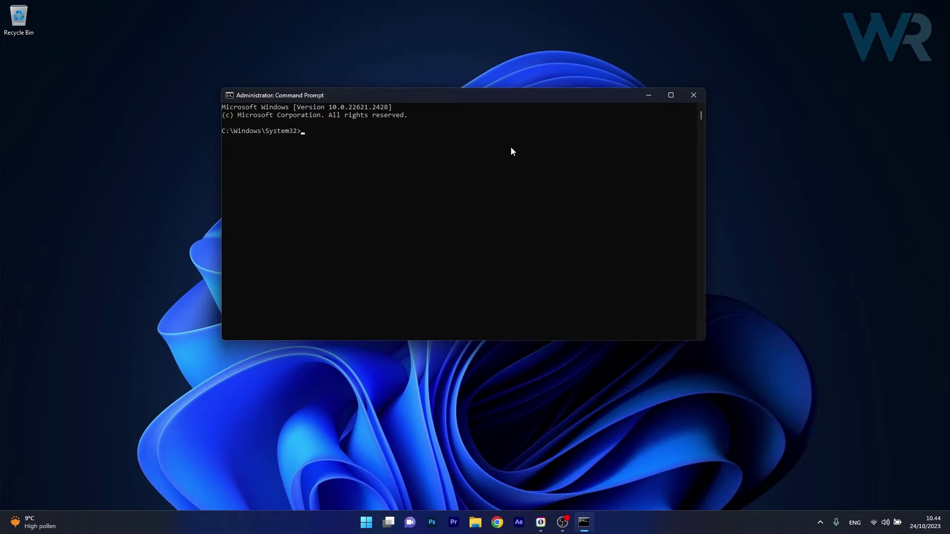
pyautogui.click(689, 99)
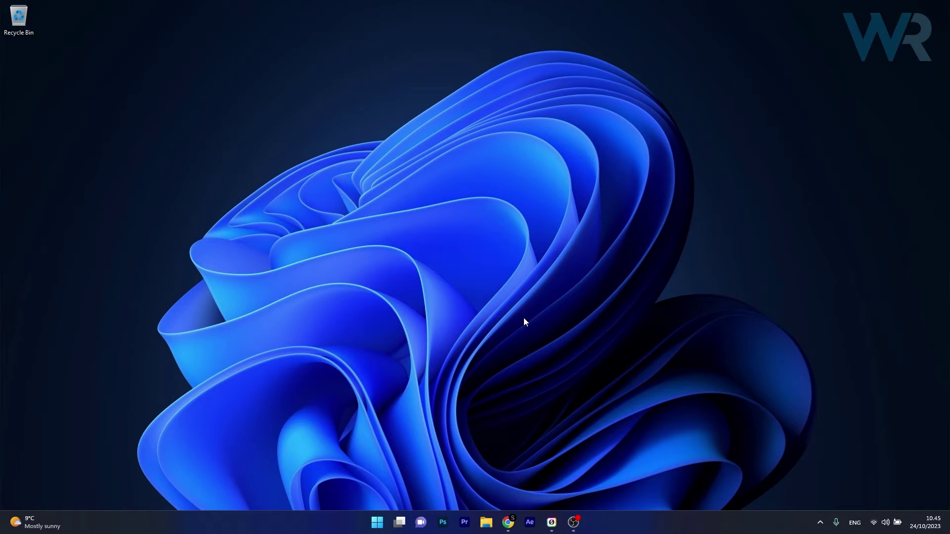
# Download the MicrosoftProgram_Install_and_Uninstall.meta.diagcab link in Chrome to the Desktop, then minimize Chrome
pyautogui.click(508, 522)
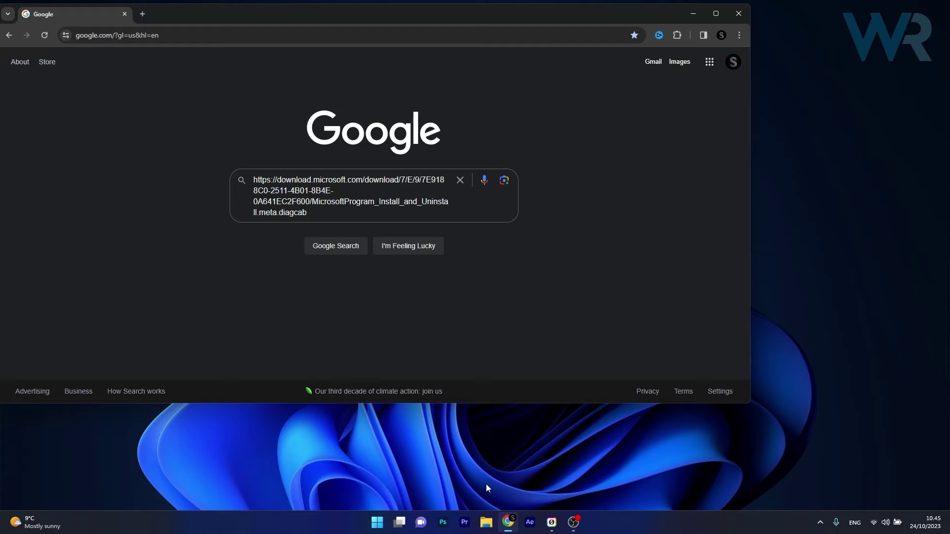
pyautogui.click(248, 30)
pyautogui.write('https://download.microsoft.com/download/7/E/9/7E9188C0-2511-4B01-8B4E-0A641EC2F600/MicrosoftProgram_Install_and_Uninstall.meta.diagcab')
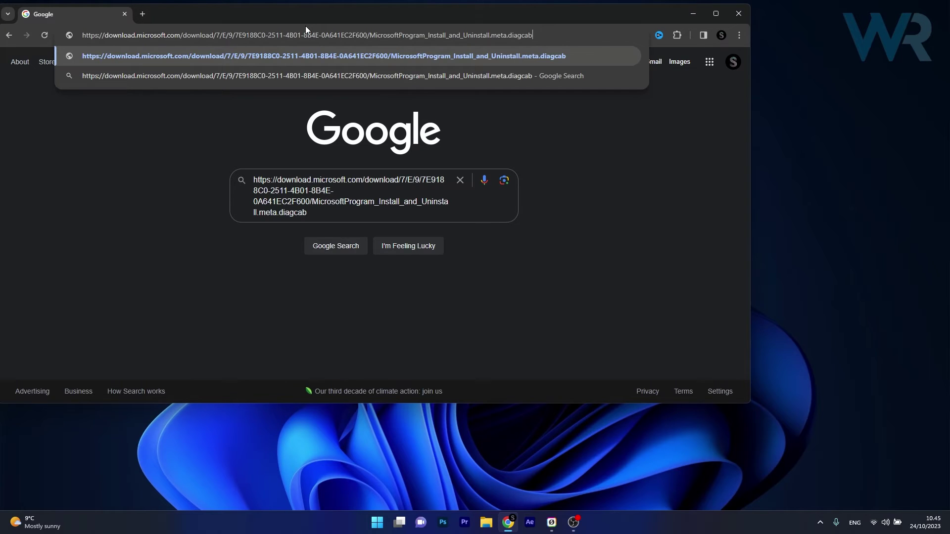
pyautogui.press('Return')
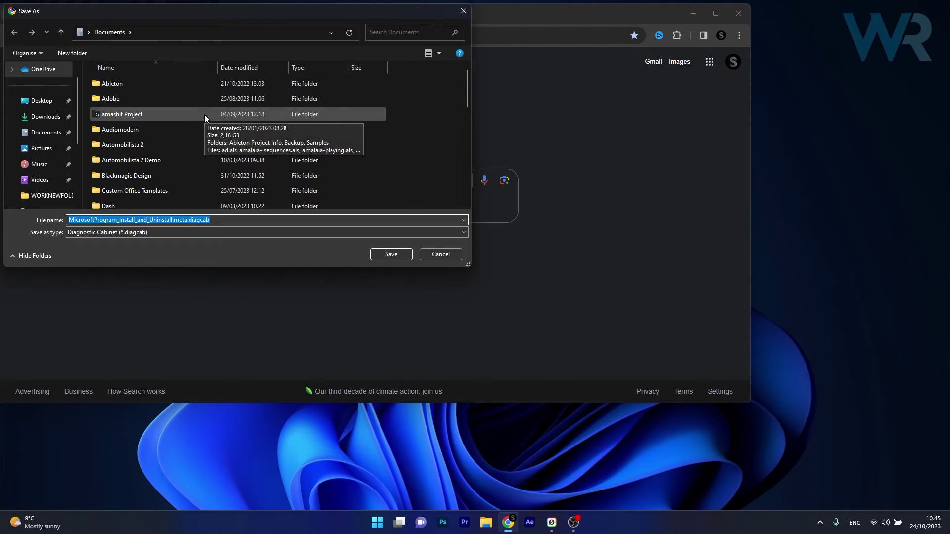
pyautogui.click(42, 101)
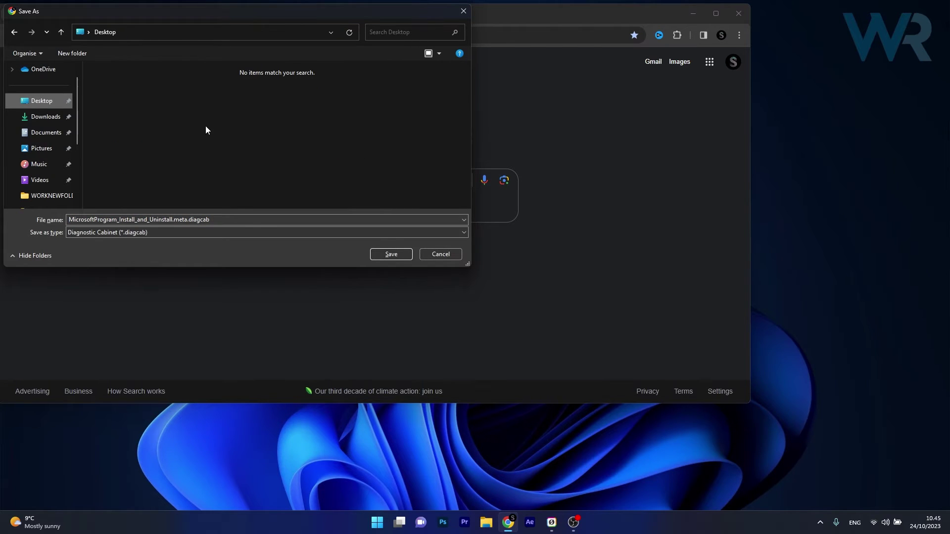
pyautogui.click(399, 254)
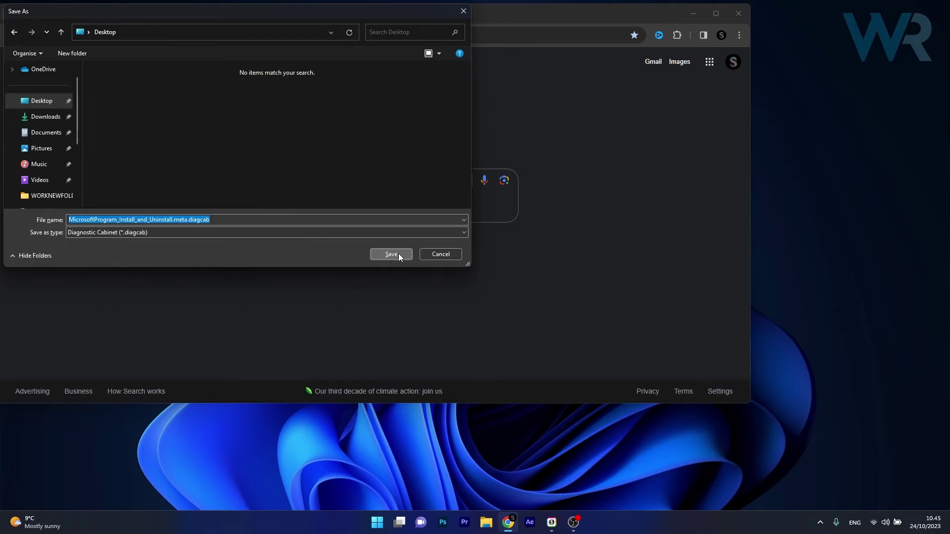
pyautogui.click(696, 11)
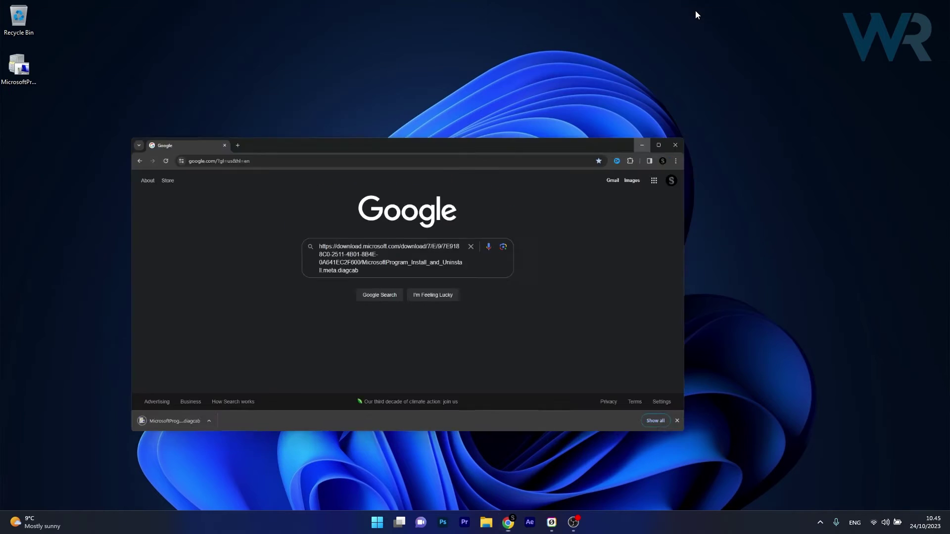
# Run the diagcab for an Installing problem with RODE Connect, choose 'No, try other fixes', and close it
pyautogui.doubleClick(18, 70)
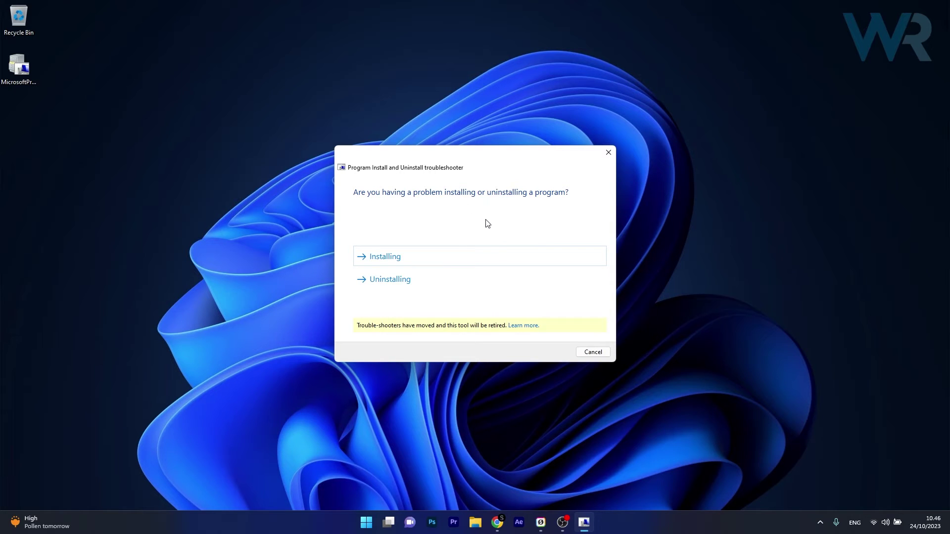
pyautogui.click(415, 257)
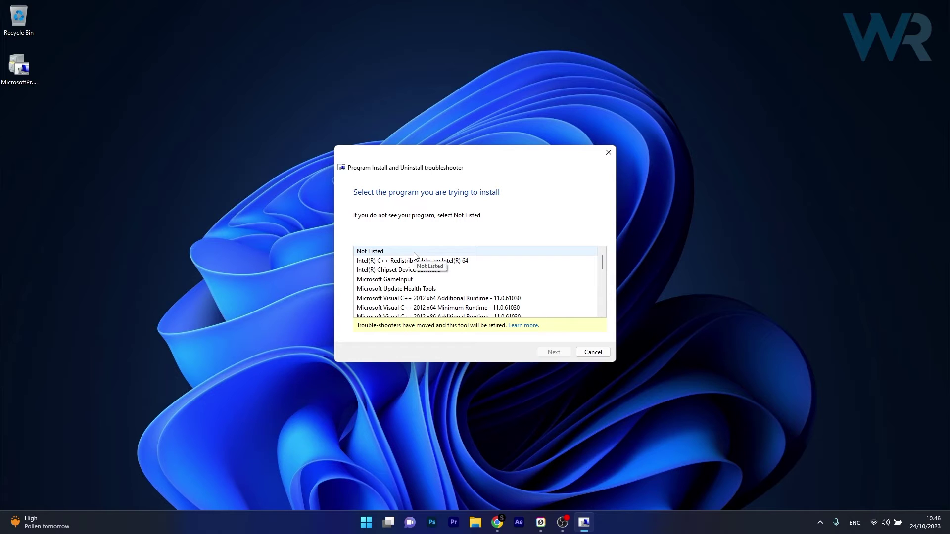
pyautogui.moveTo(603, 260); pyautogui.dragTo(601, 302)
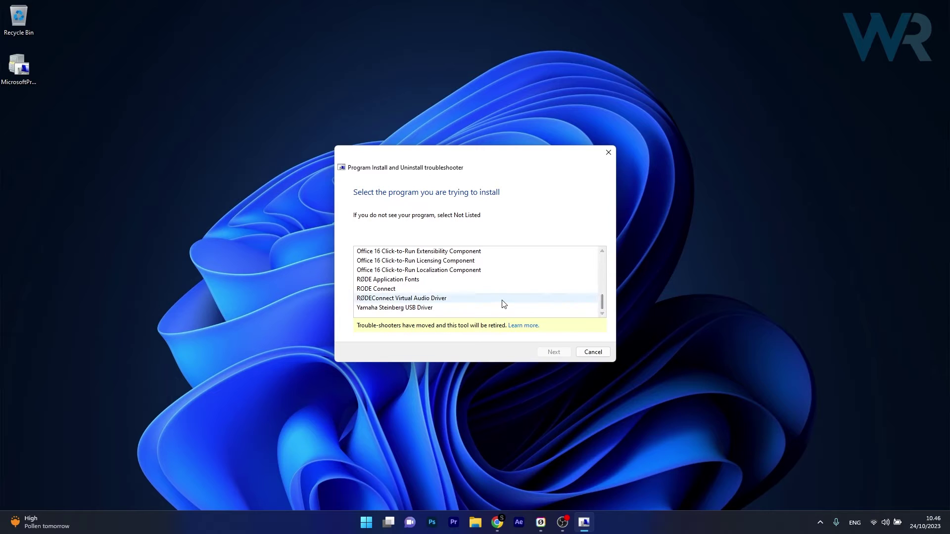
pyautogui.click(403, 289)
pyautogui.click(545, 353)
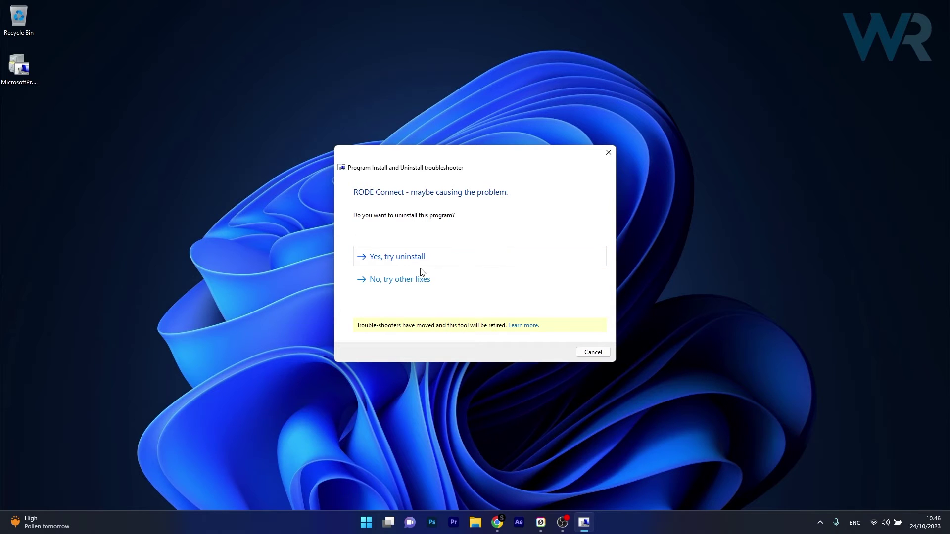
pyautogui.click(376, 280)
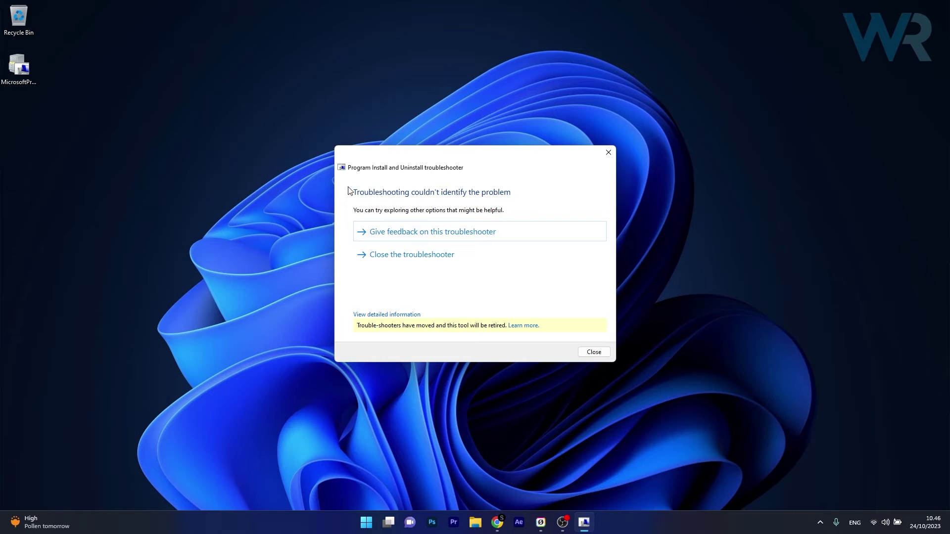
pyautogui.click(608, 154)
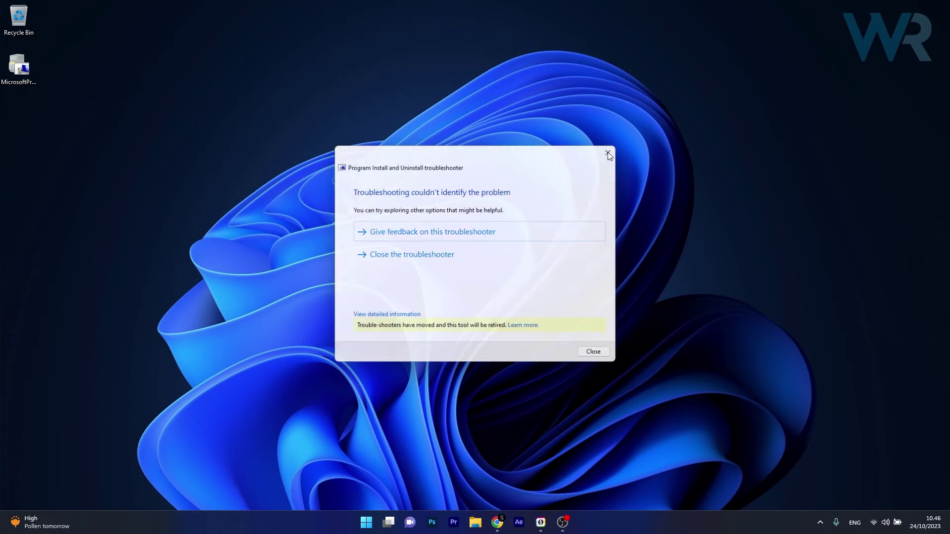
# Show the Security tab of Pictures > Saved Pictures Properties with the personal user account selected
pyautogui.click(487, 522)
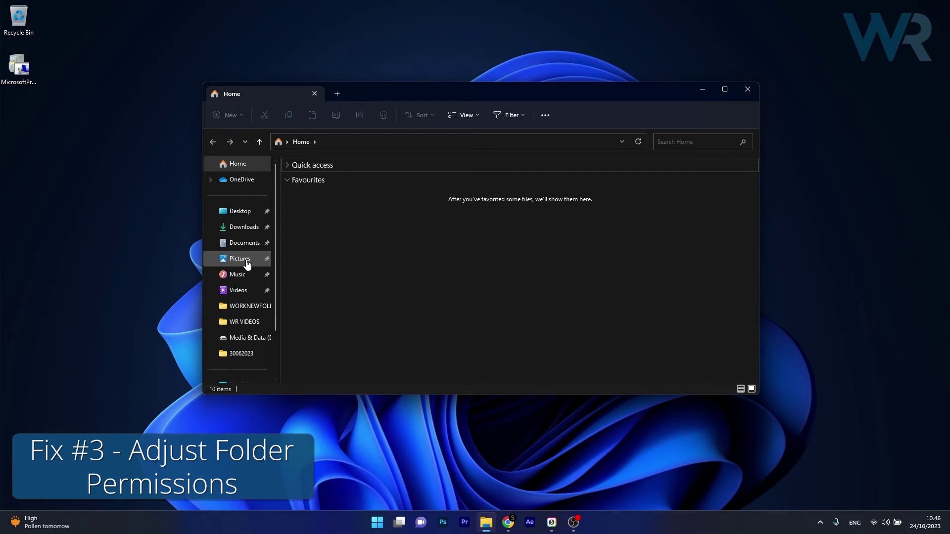
pyautogui.click(240, 258)
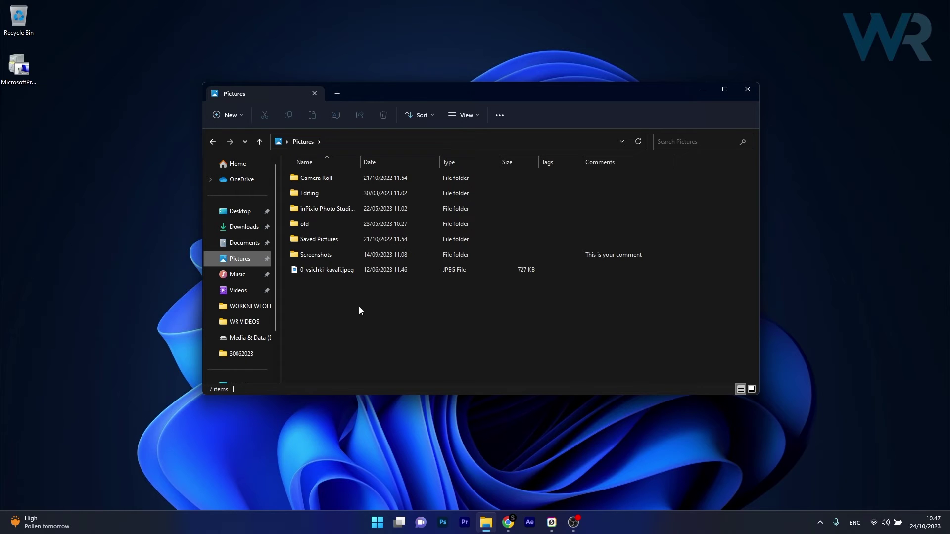
pyautogui.rightClick(315, 238)
pyautogui.click(351, 380)
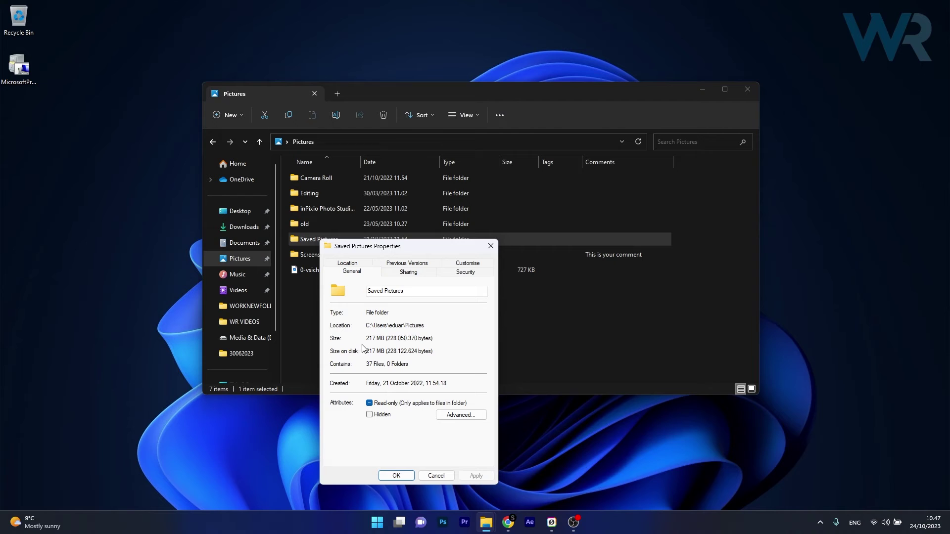
pyautogui.click(464, 275)
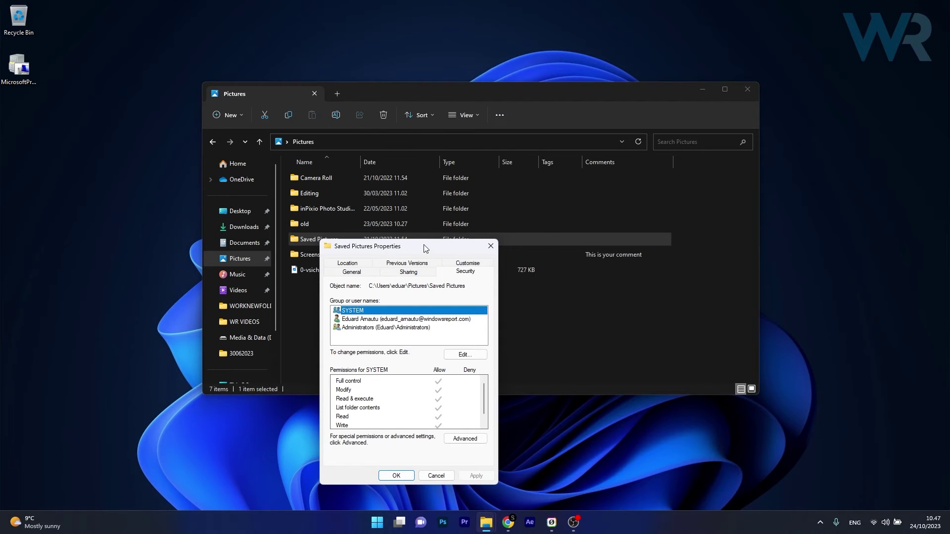
pyautogui.moveTo(424, 244); pyautogui.dragTo(466, 172)
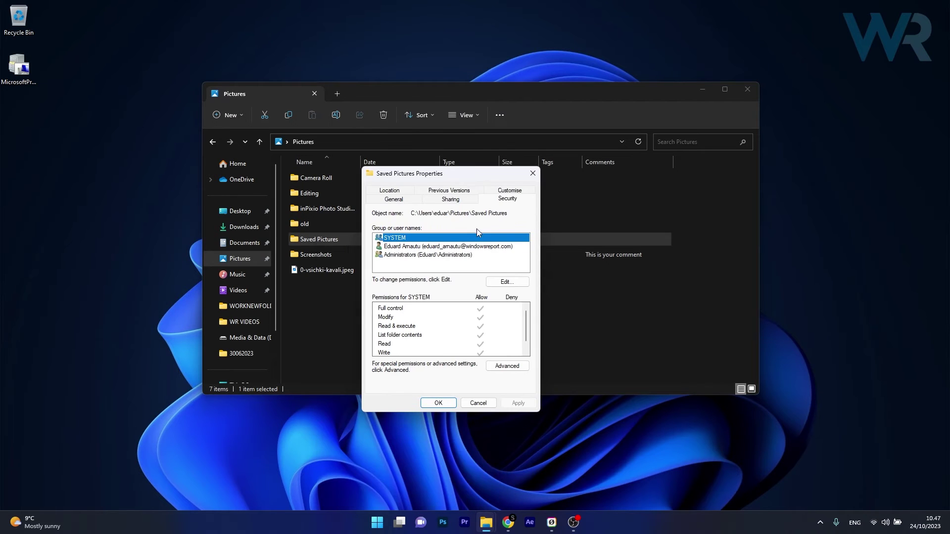
pyautogui.click(460, 247)
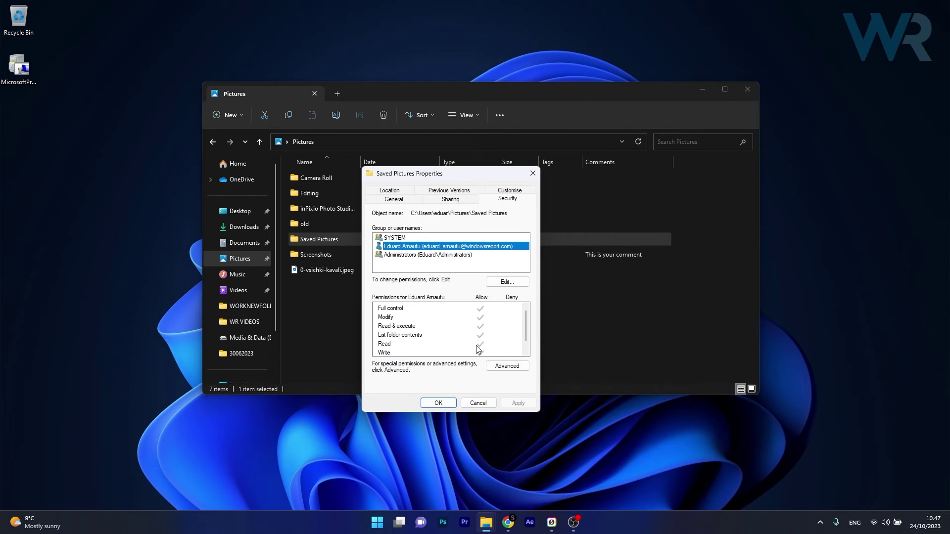
# Use Edit > Add > Advanced > Find Now to select the Administrators group
pyautogui.click(507, 282)
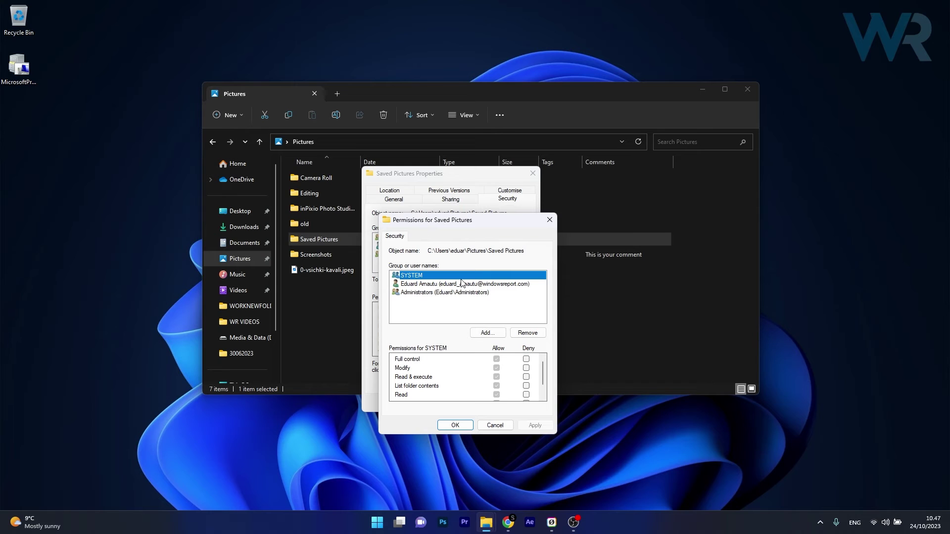
pyautogui.click(487, 333)
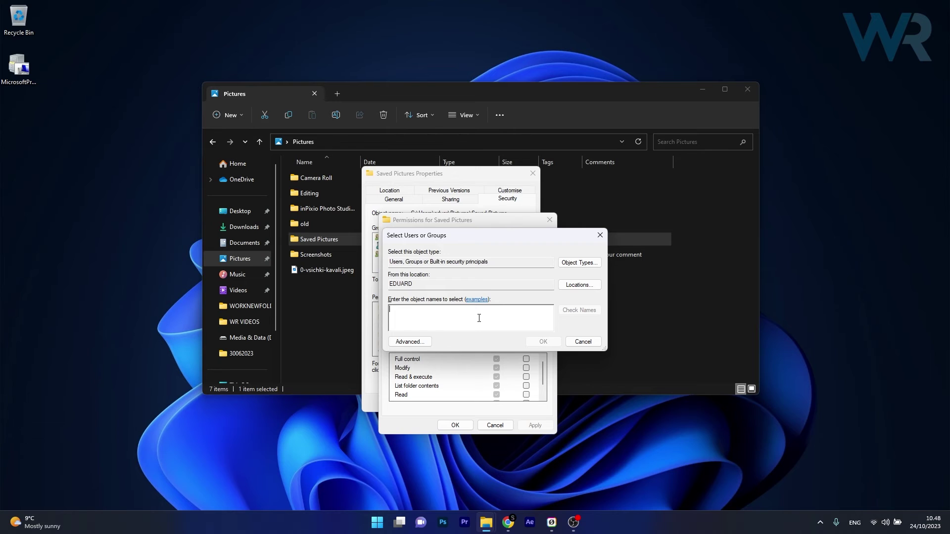
pyautogui.click(410, 341)
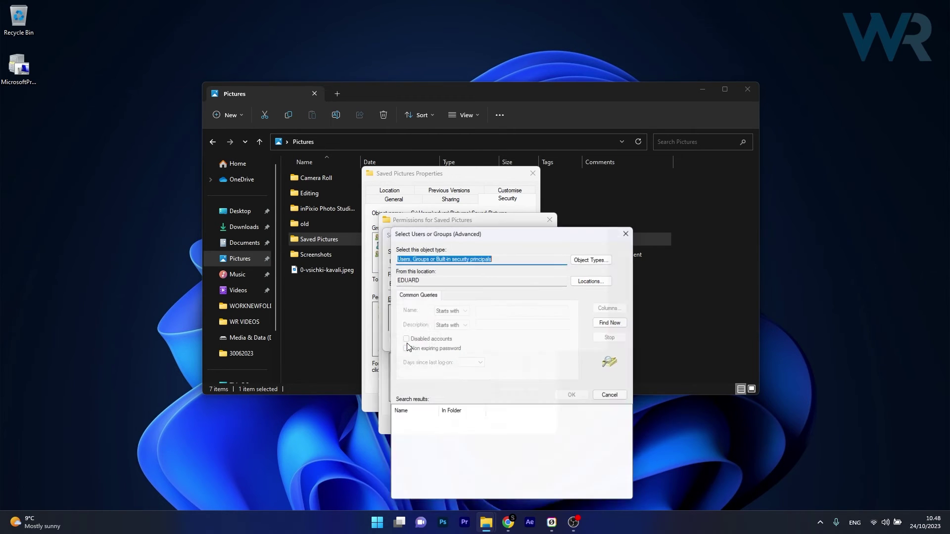
pyautogui.click(616, 322)
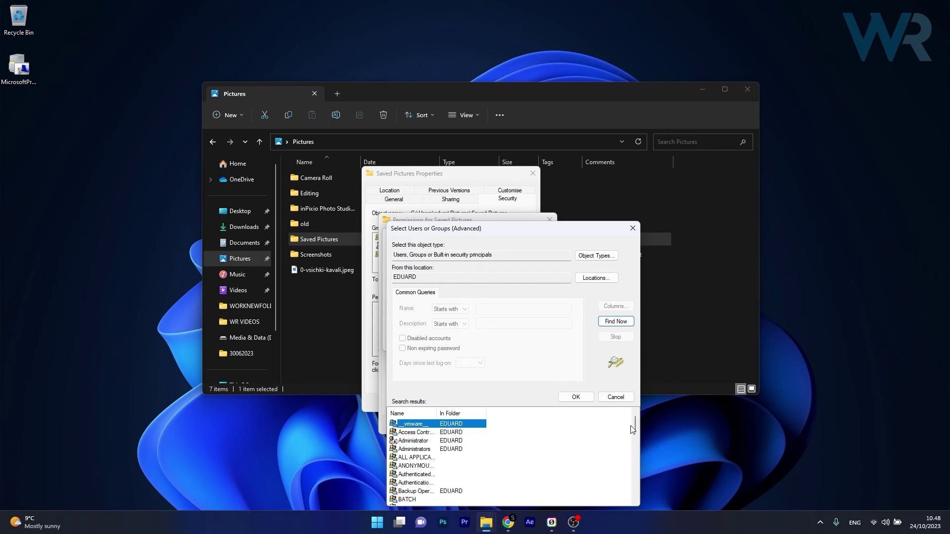
pyautogui.moveTo(636, 426)
pyautogui.mouseDown()
pyautogui.moveTo(635, 485)
pyautogui.moveTo(635, 423)
pyautogui.mouseUp()
pyautogui.click(425, 450)
pyautogui.click(573, 396)
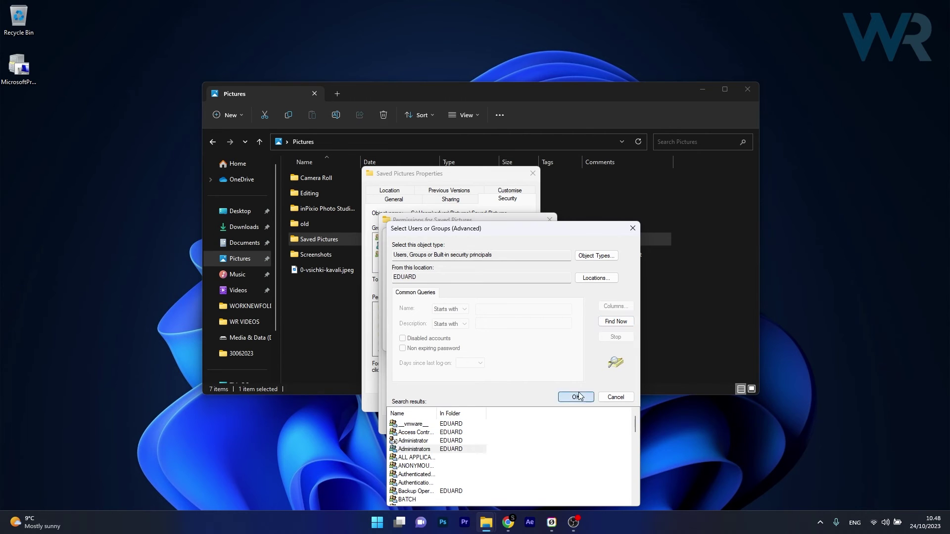
# Add Administrators, leave its Full control and Modify Deny boxes clear, apply, and close Properties
pyautogui.click(544, 342)
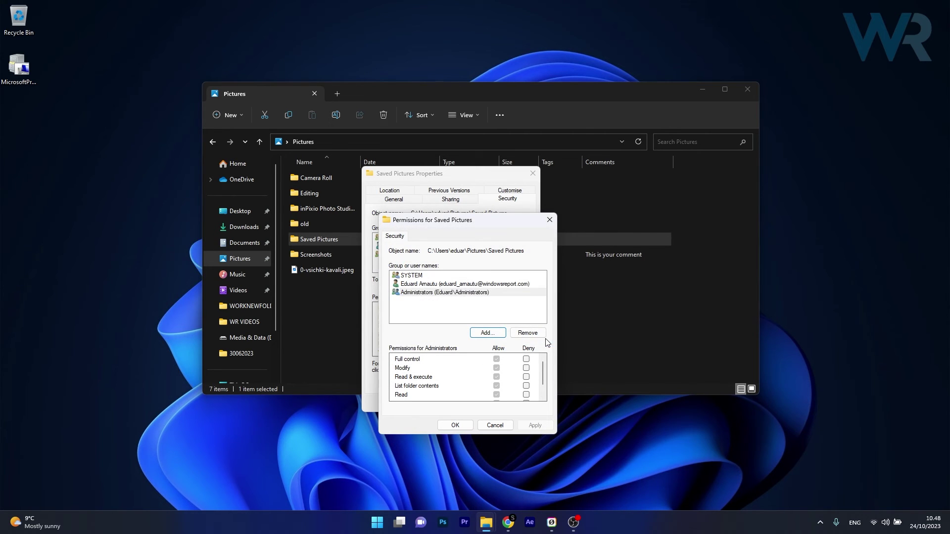
pyautogui.click(526, 359)
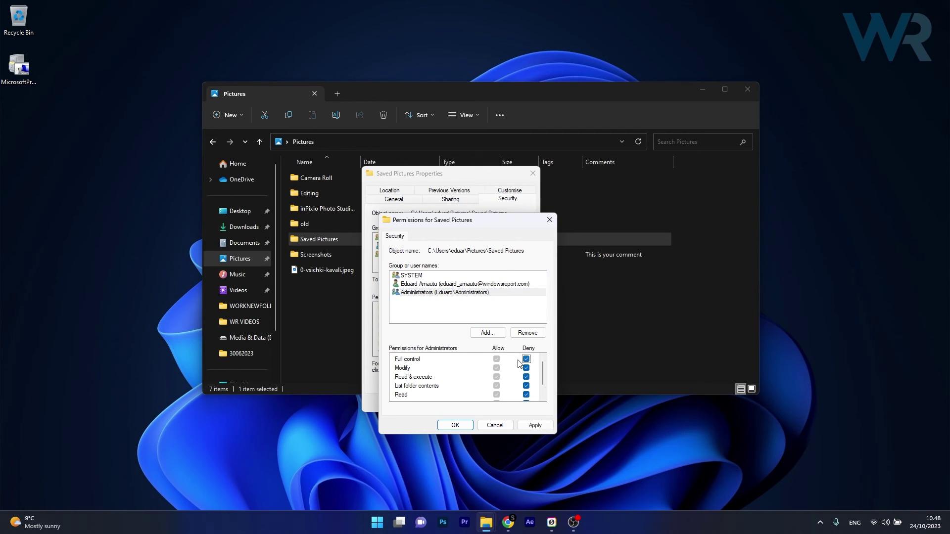
pyautogui.click(526, 359)
pyautogui.click(525, 368)
pyautogui.click(535, 426)
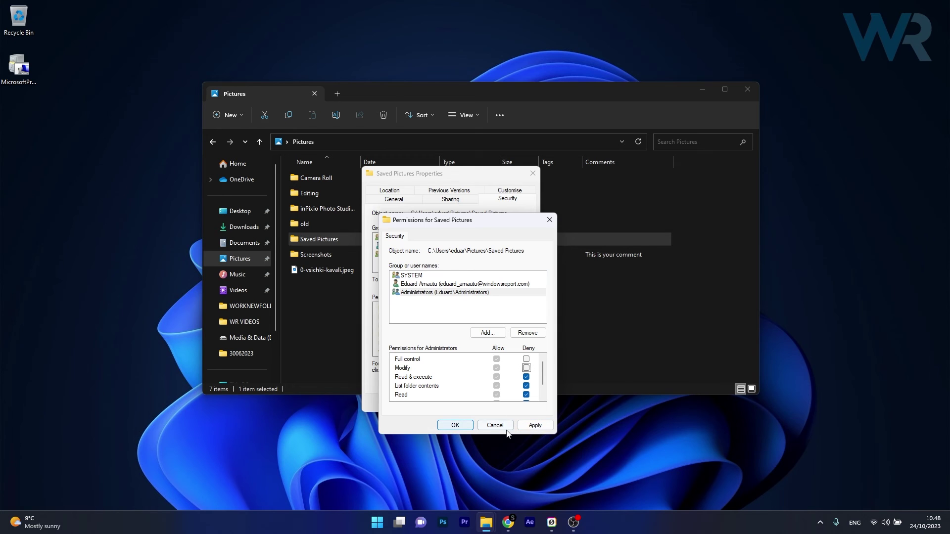
pyautogui.click(455, 425)
pyautogui.click(532, 173)
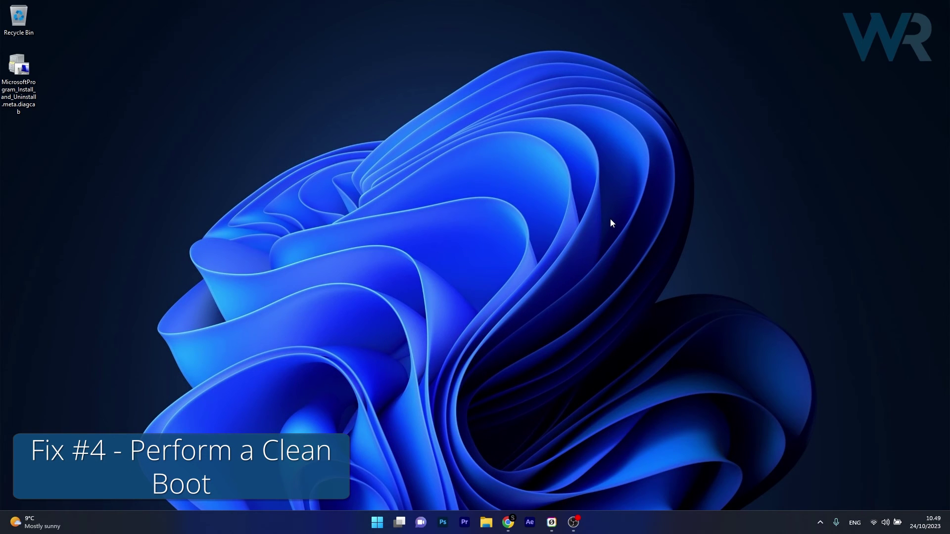
# In msconfig's Services tab, hide all Microsoft services and disable all the rest
pyautogui.click(377, 521)
pyautogui.write('ms')
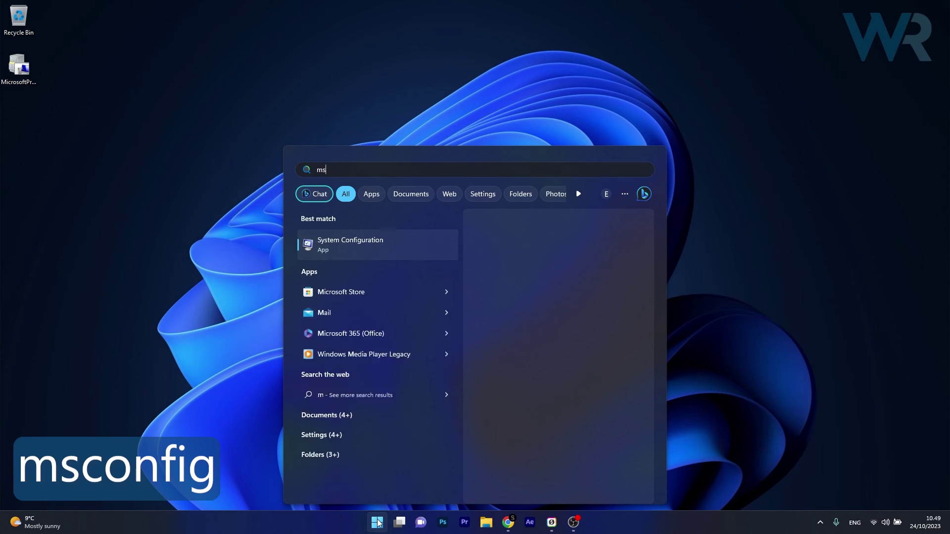
pyautogui.write('config')
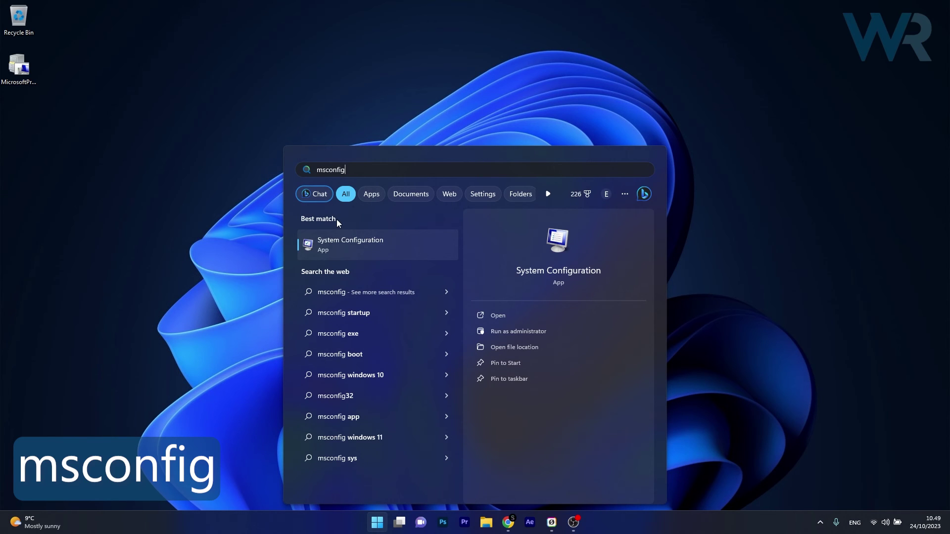
pyautogui.click(383, 240)
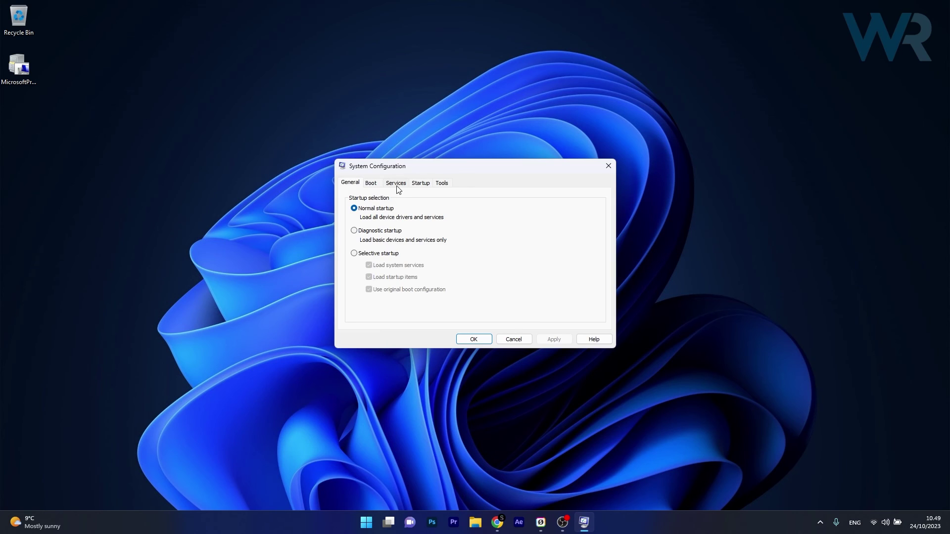
pyautogui.click(396, 183)
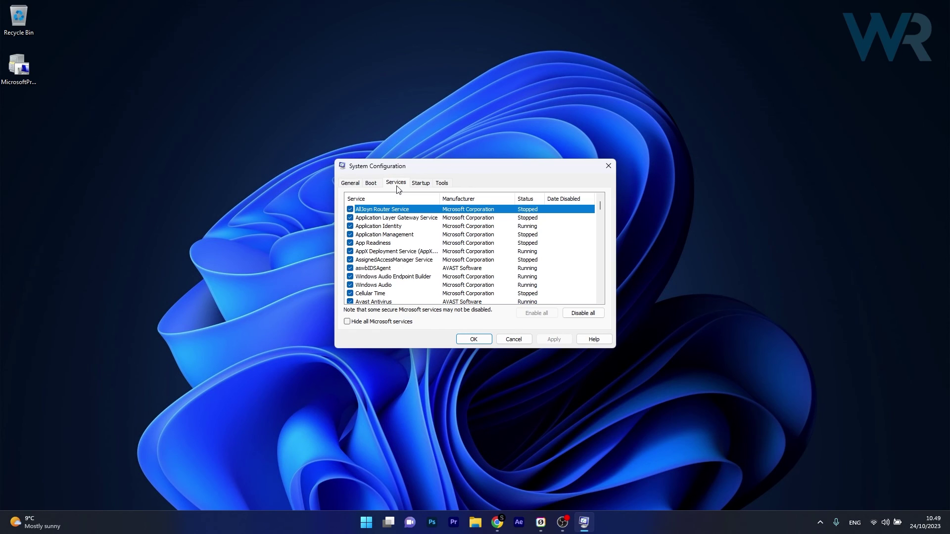
pyautogui.click(347, 322)
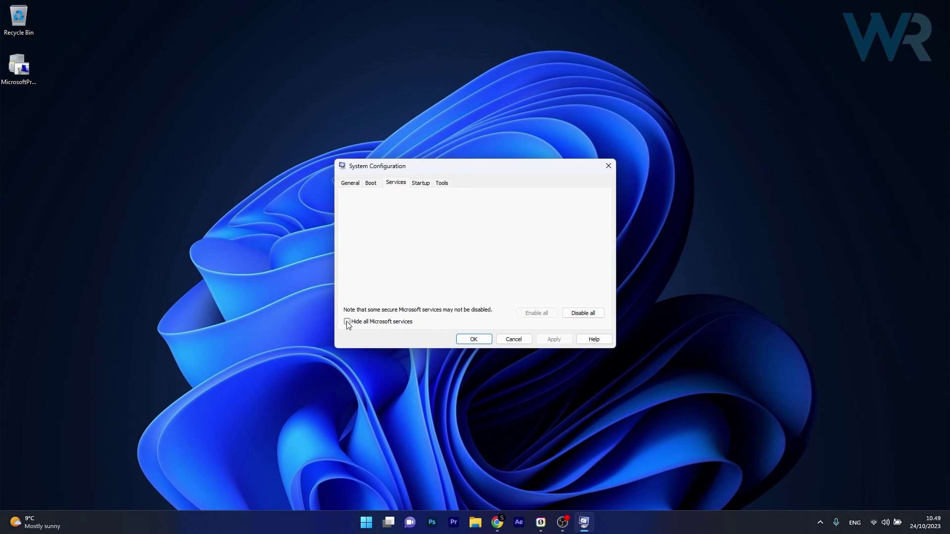
pyautogui.click(581, 313)
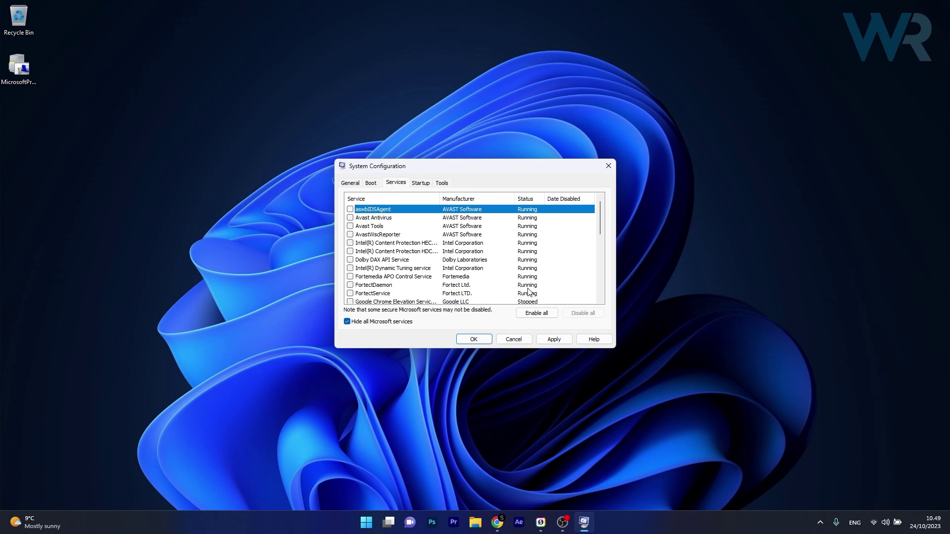
# Review slack.exe in Task Manager's startup apps, close Task Manager, and confirm System Configuration with OK
pyautogui.click(419, 184)
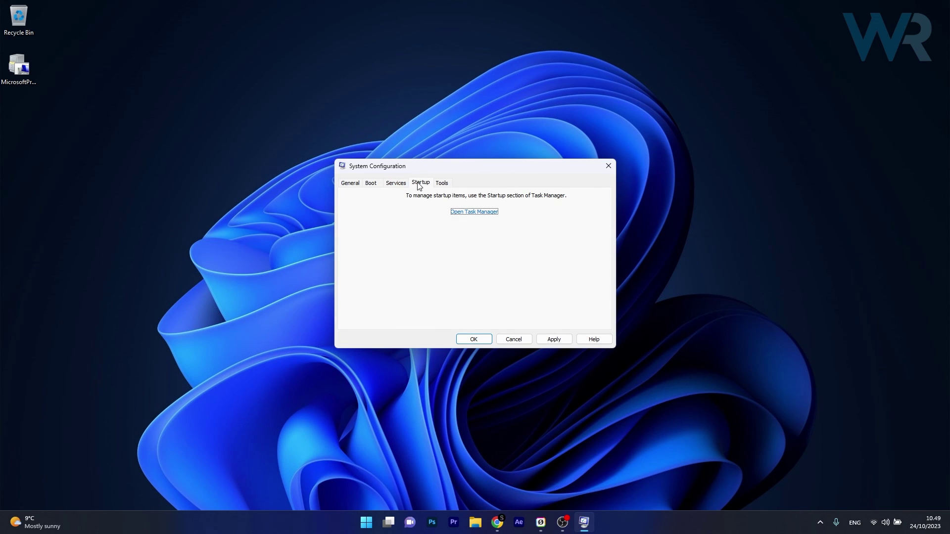
pyautogui.click(482, 218)
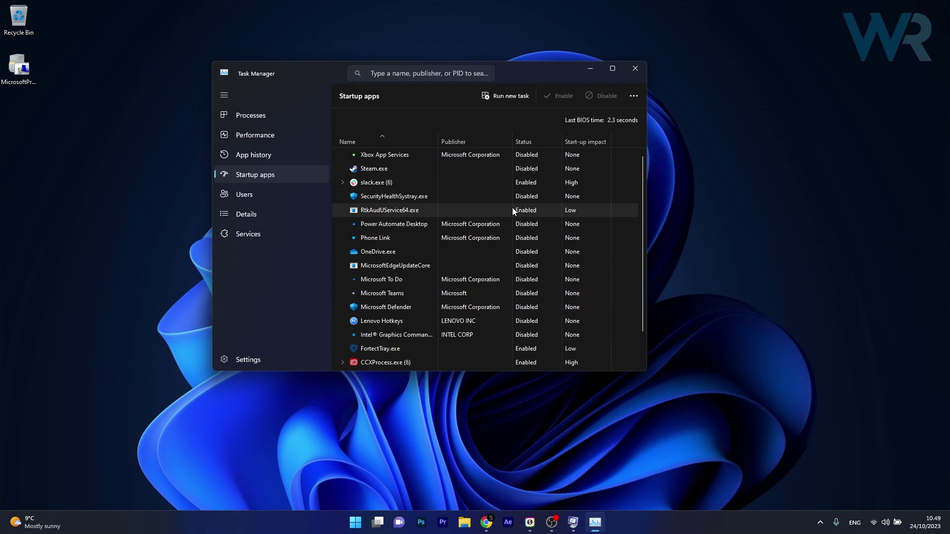
pyautogui.click(531, 183)
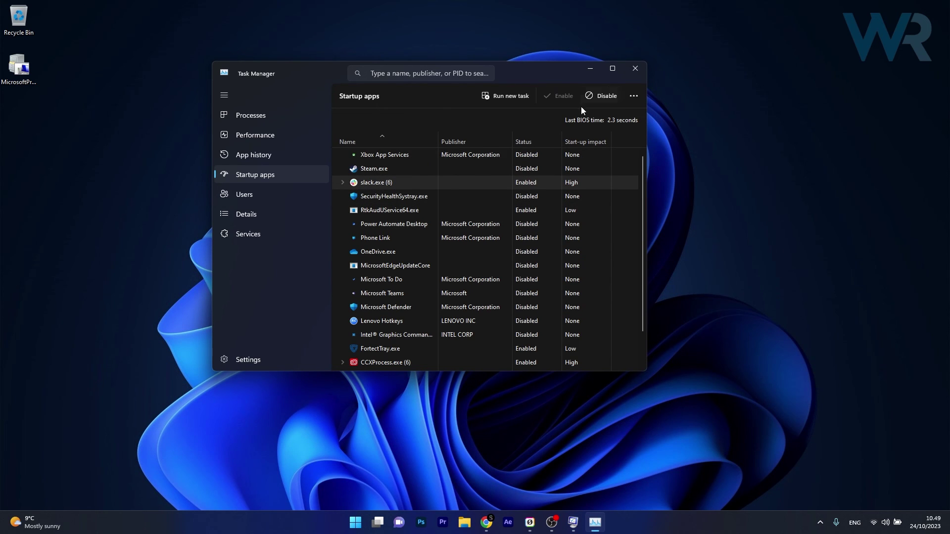
pyautogui.click(634, 72)
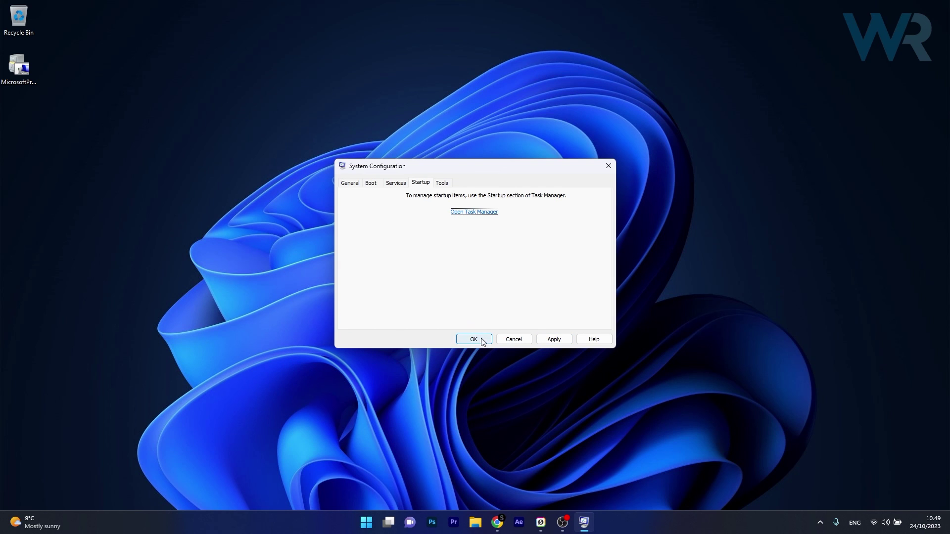
pyautogui.click(611, 167)
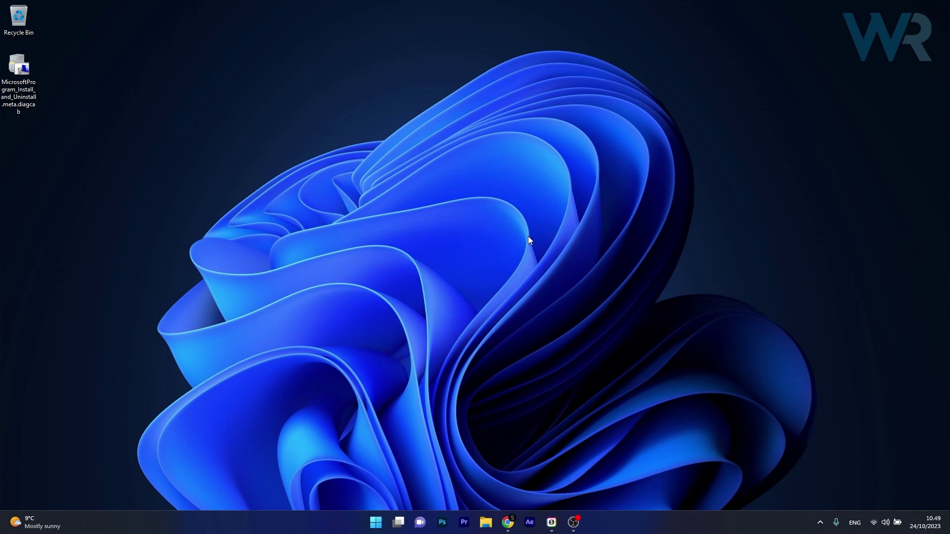